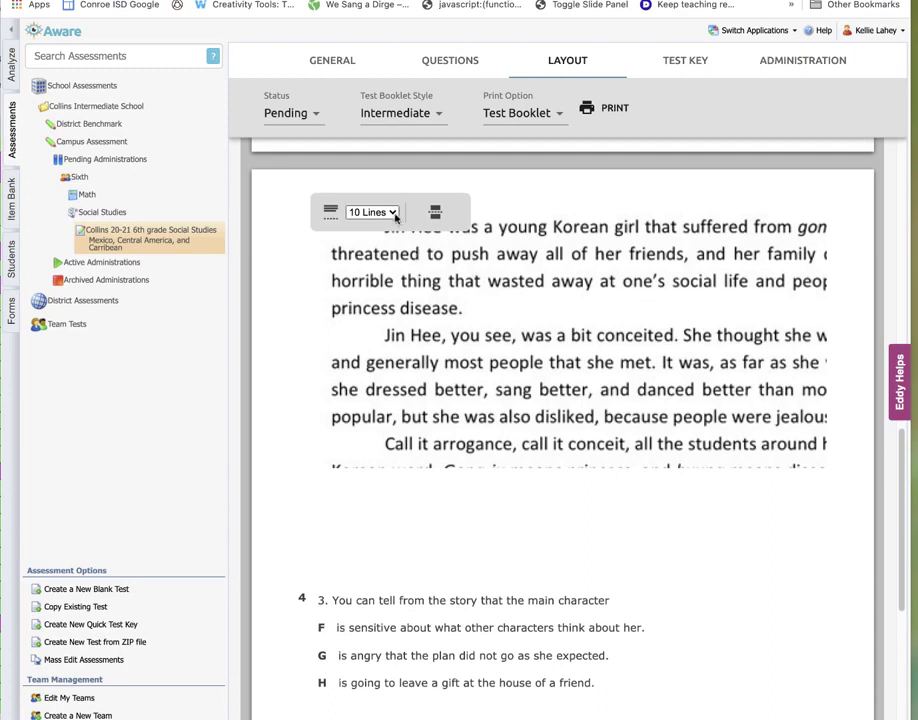
# Set the blank space below question 4 in the test booklet to 10 lines
pyautogui.scroll(-5, 492, 455)
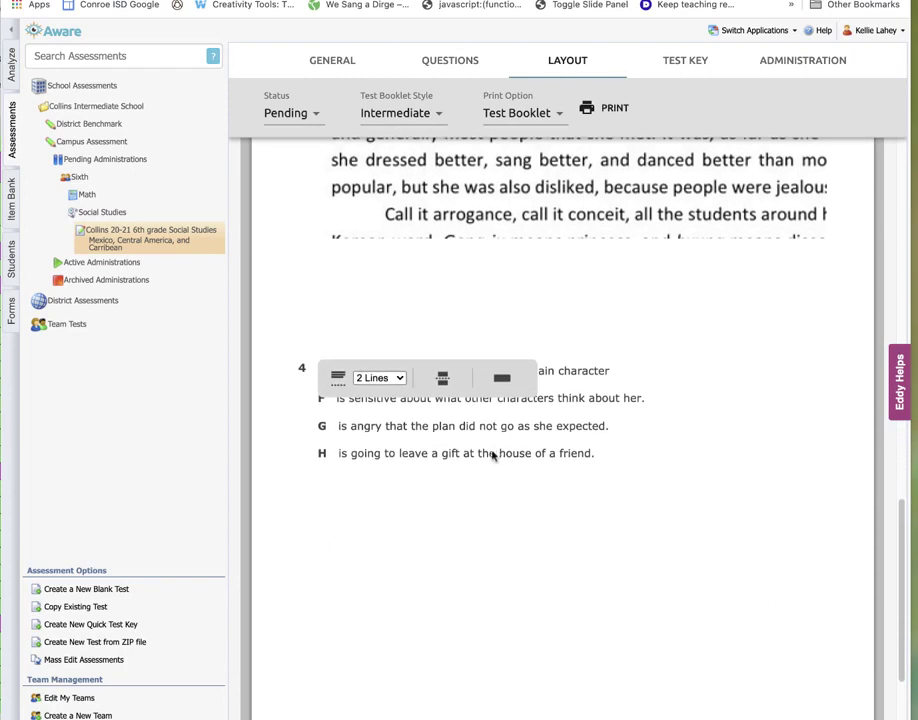
pyautogui.click(380, 377)
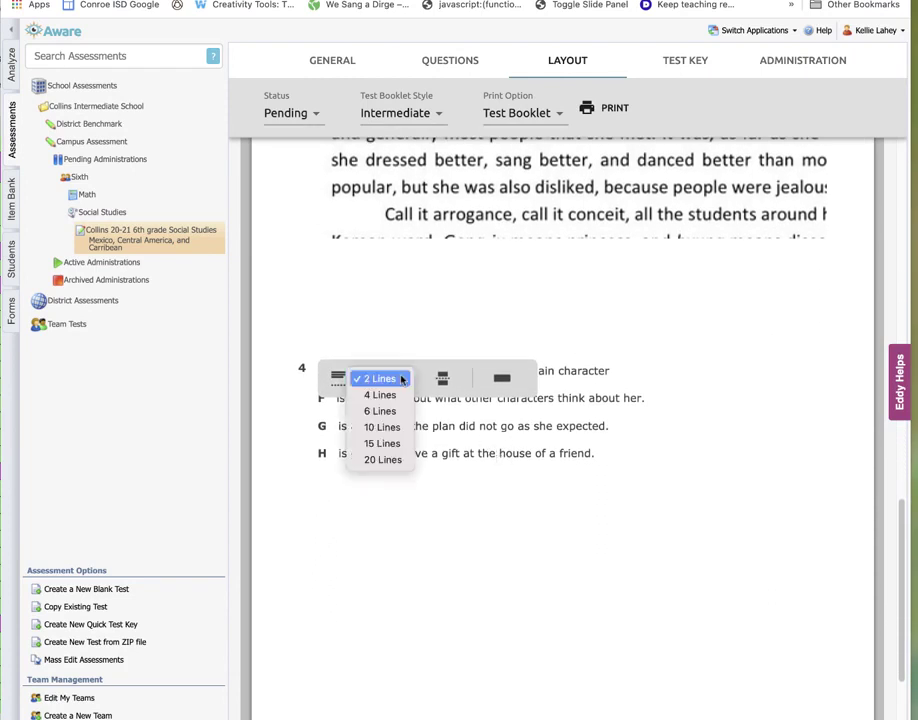
pyautogui.click(394, 431)
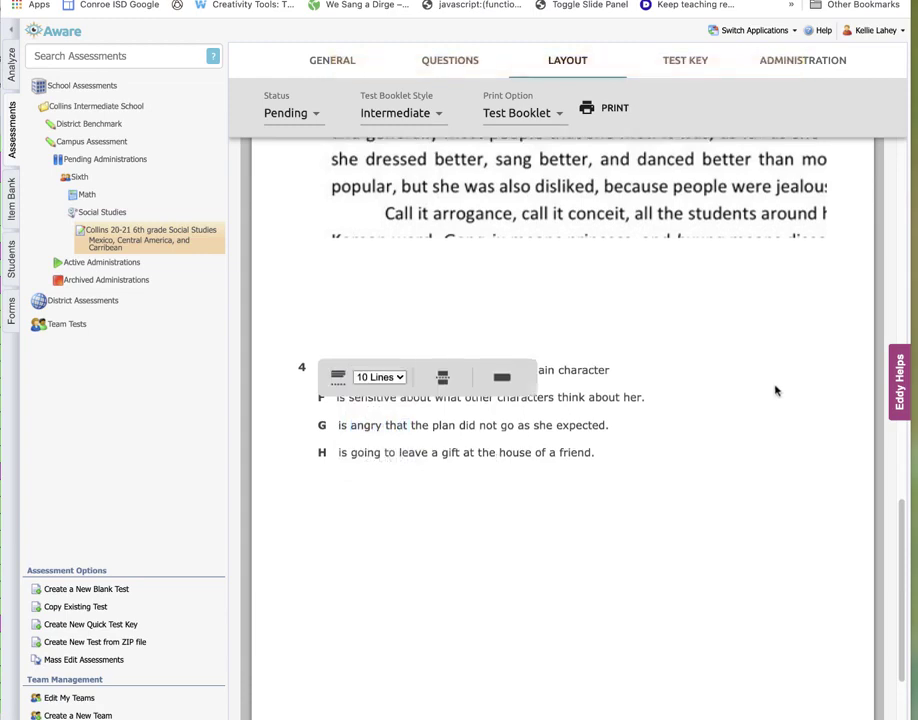
# Try the two-column page layout on question 1 and return it to full width
pyautogui.scroll(-2, 775, 391)
pyautogui.scroll(15, 775, 391)
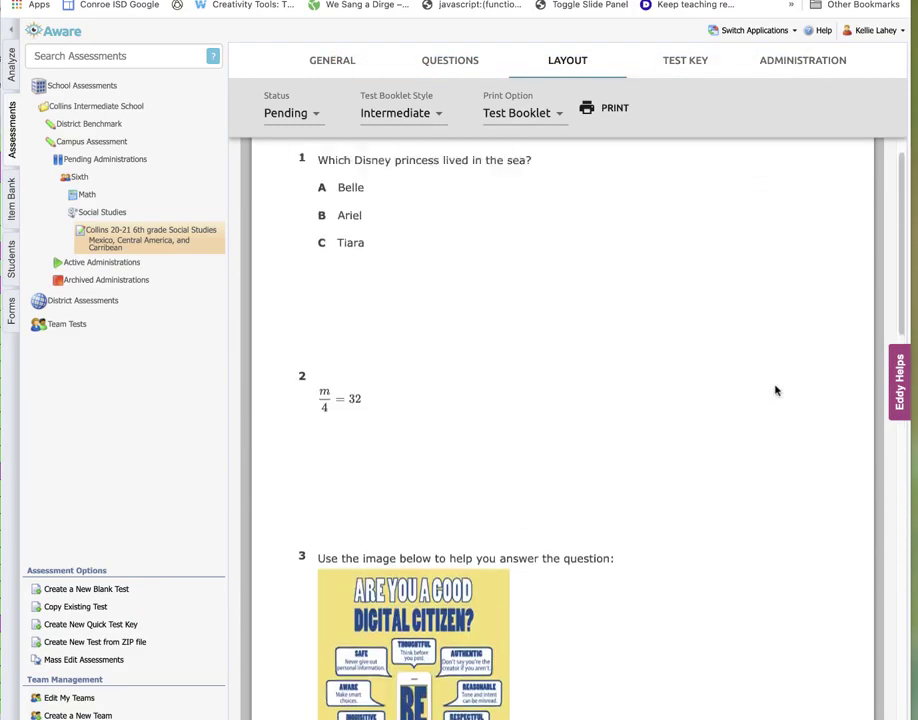
pyautogui.scroll(1, 775, 391)
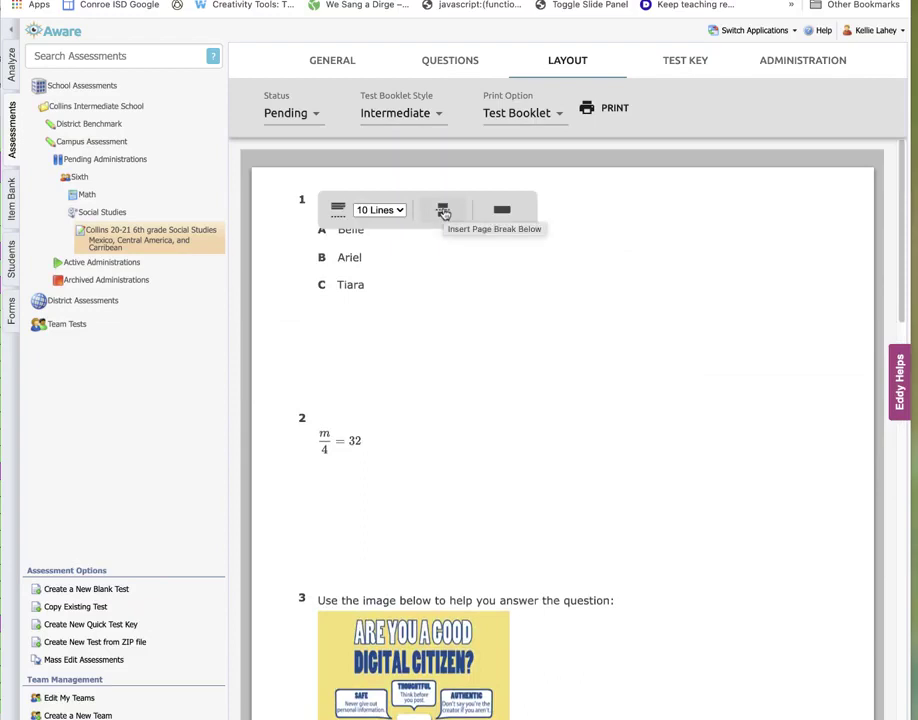
pyautogui.scroll(-3, 697, 333)
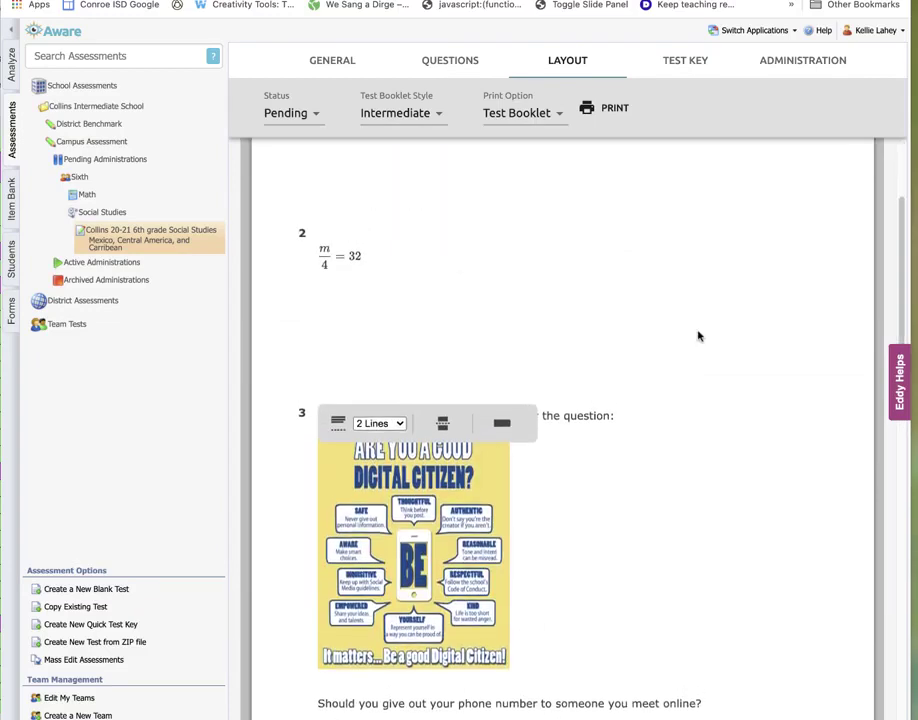
pyautogui.scroll(3, 697, 333)
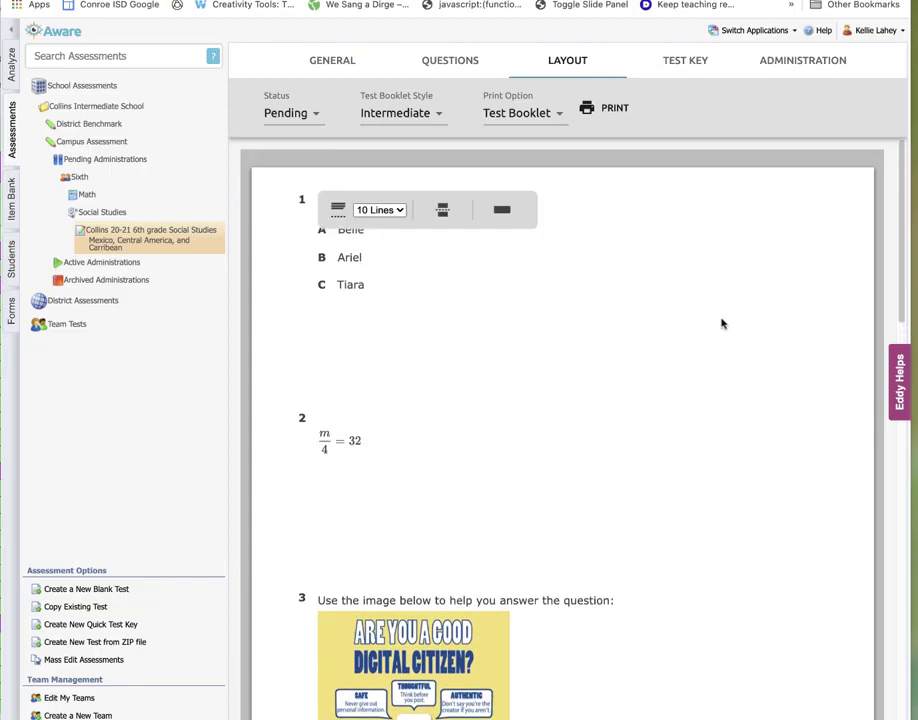
pyautogui.click(502, 215)
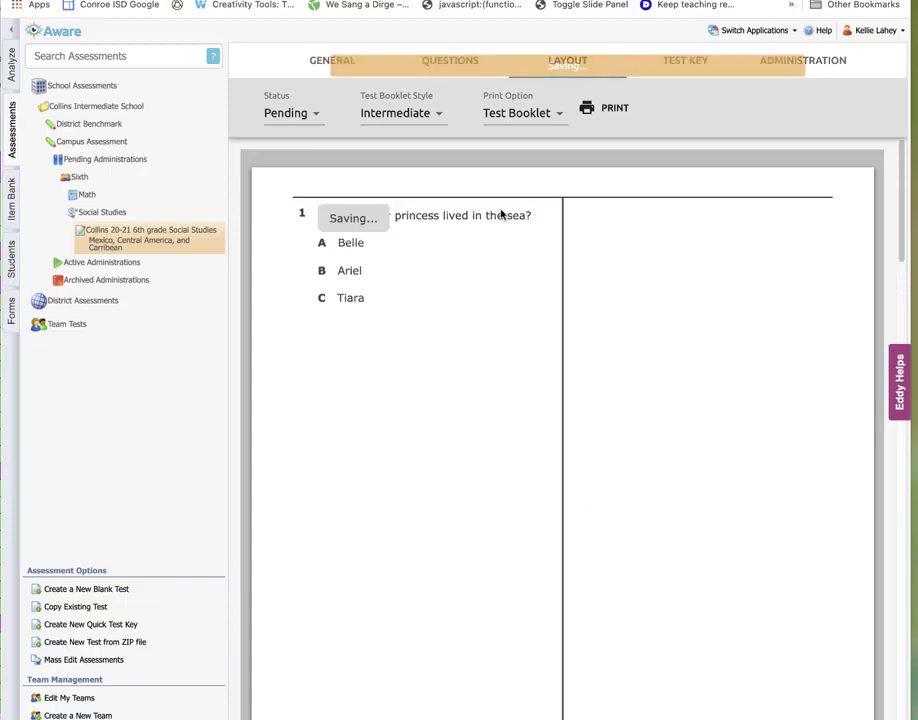
pyautogui.scroll(-10, 676, 414)
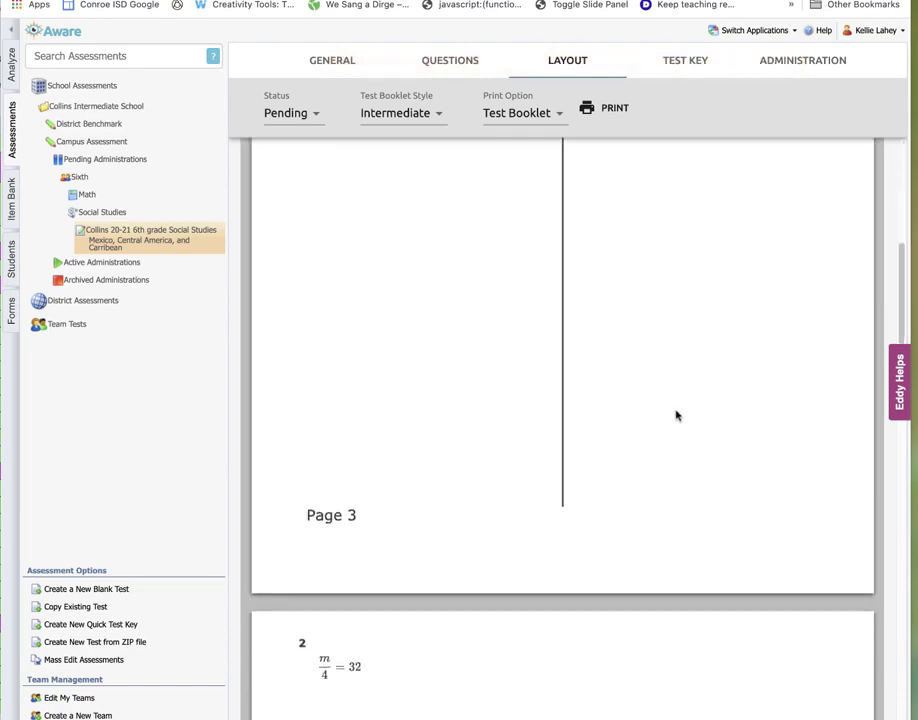
pyautogui.scroll(10, 676, 414)
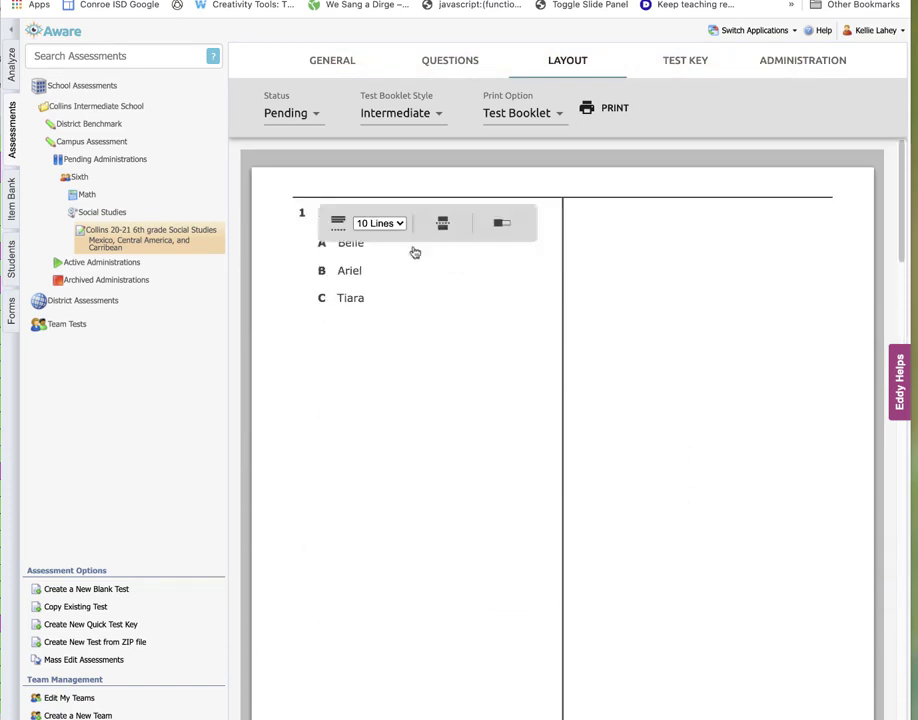
pyautogui.click(502, 224)
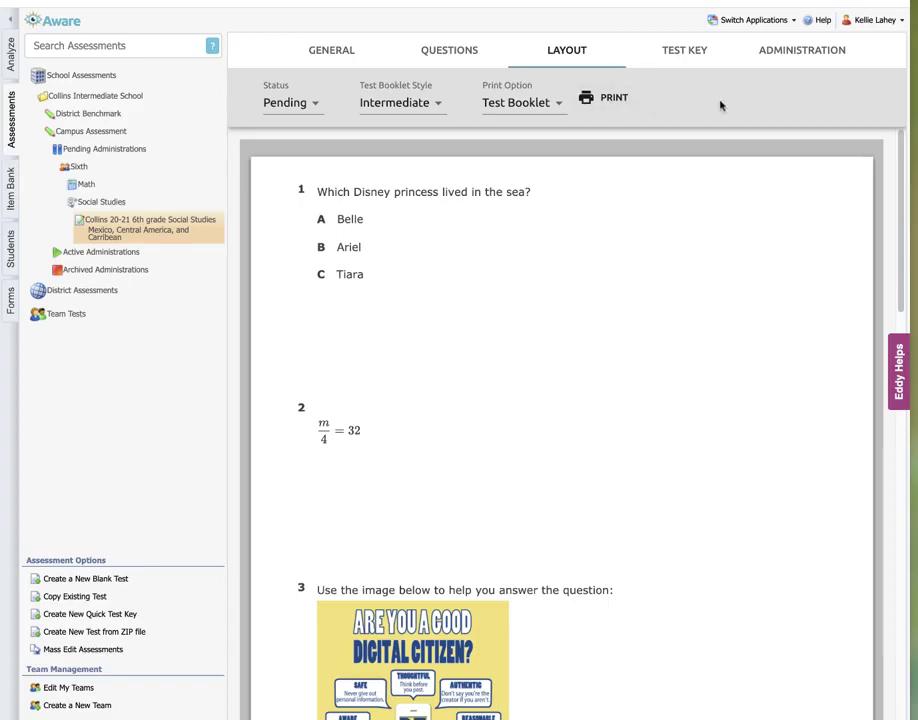
# Assign Social Studies, Grade 6 standard 6.1 as the primary standard of test key item 1 and save the item
pyautogui.click(687, 58)
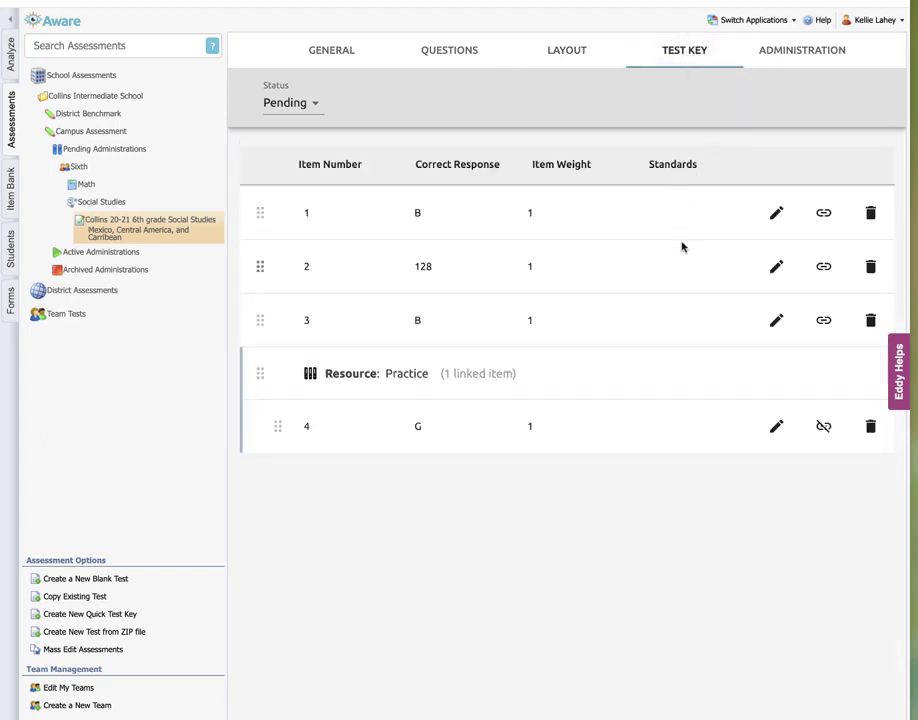
pyautogui.click(776, 214)
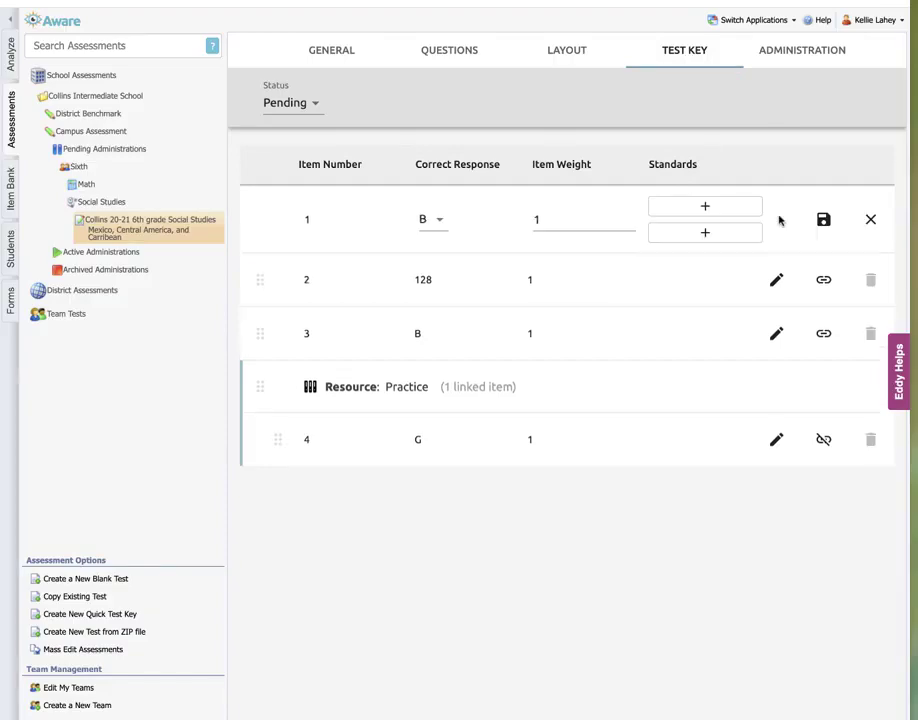
pyautogui.click(705, 207)
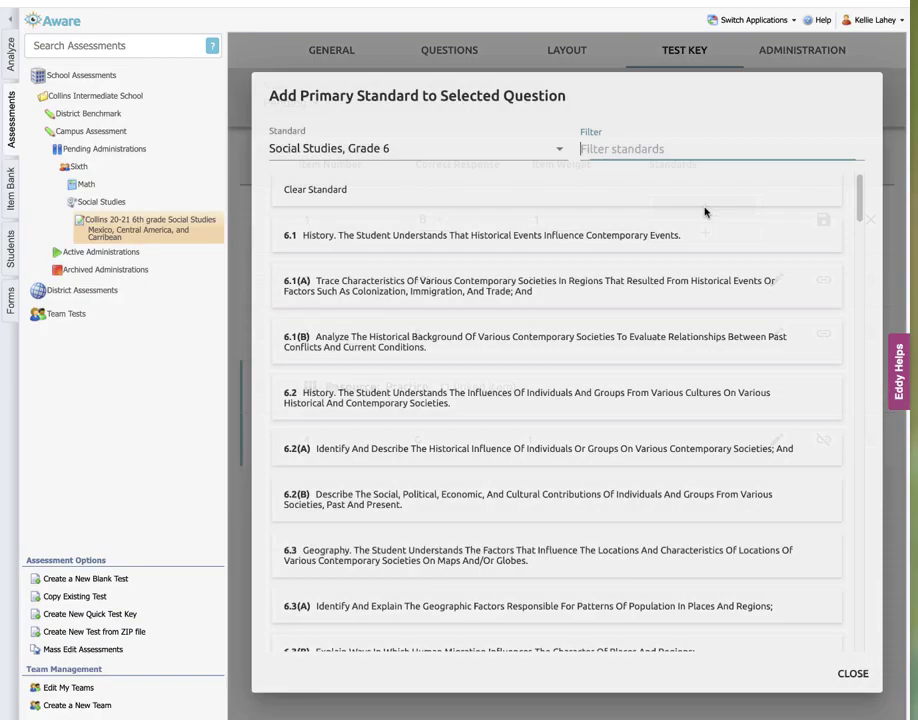
pyautogui.click(520, 241)
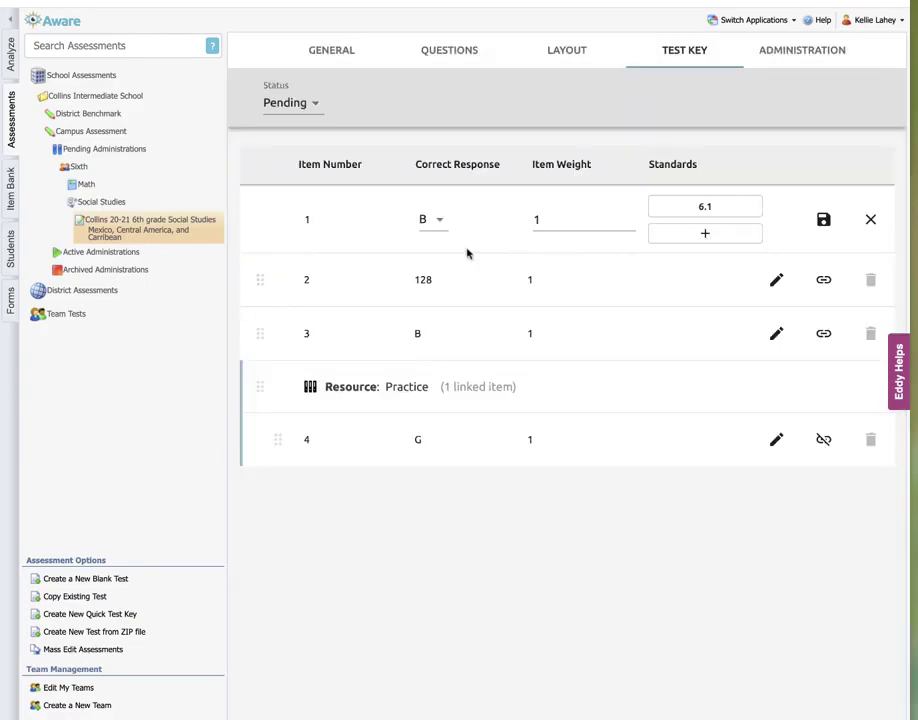
pyautogui.click(822, 222)
# Assign the test to students in the (604) SOCIAL STUDIES course and review the student filtering options
pyautogui.click(801, 52)
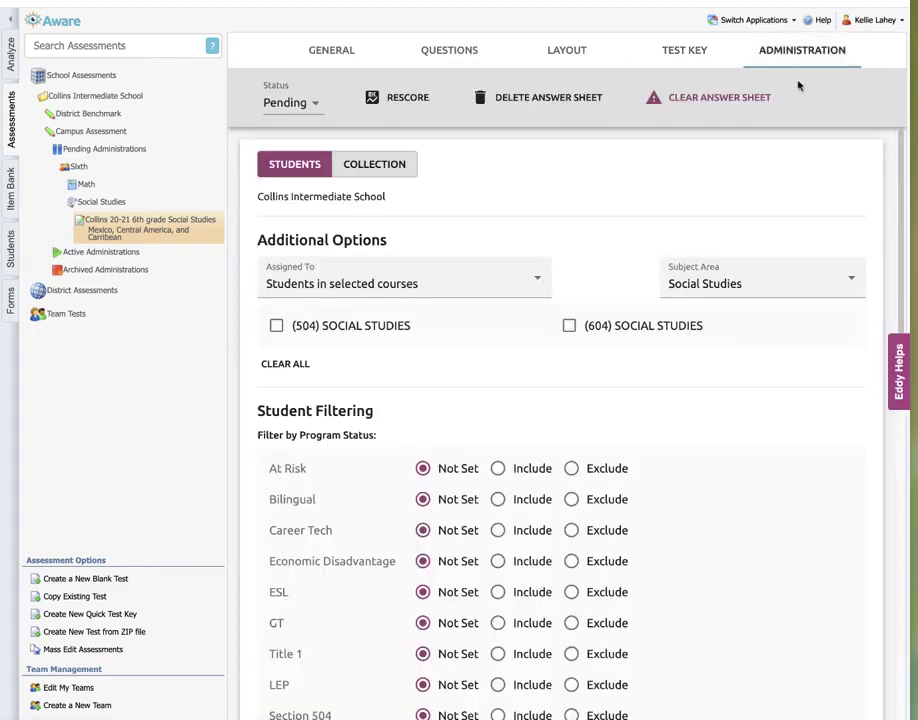
pyautogui.click(569, 327)
pyautogui.scroll(-3, 535, 330)
pyautogui.scroll(-10, 535, 331)
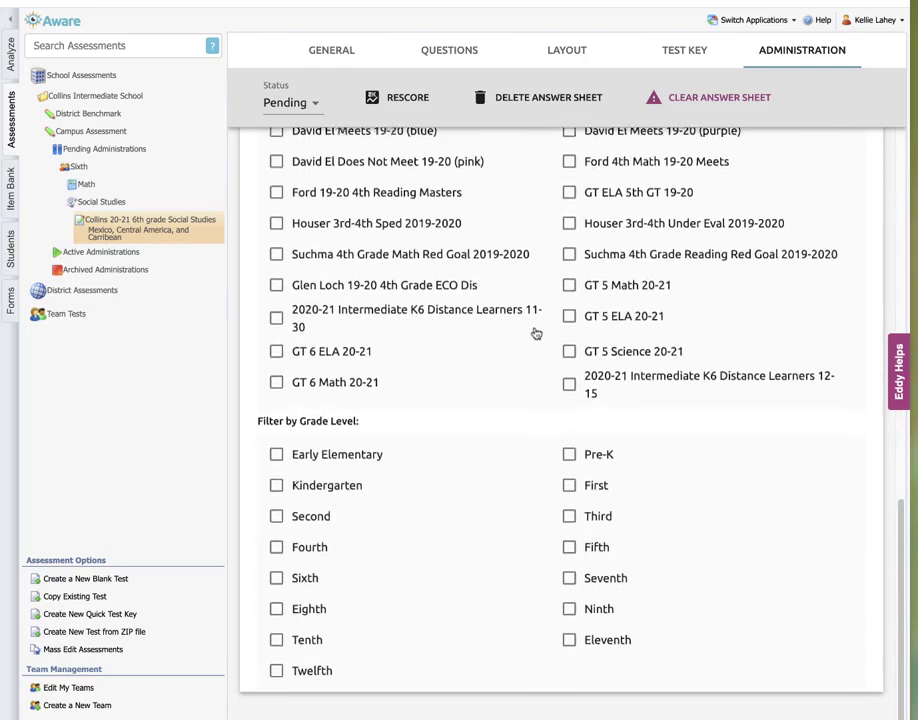
pyautogui.scroll(13, 535, 333)
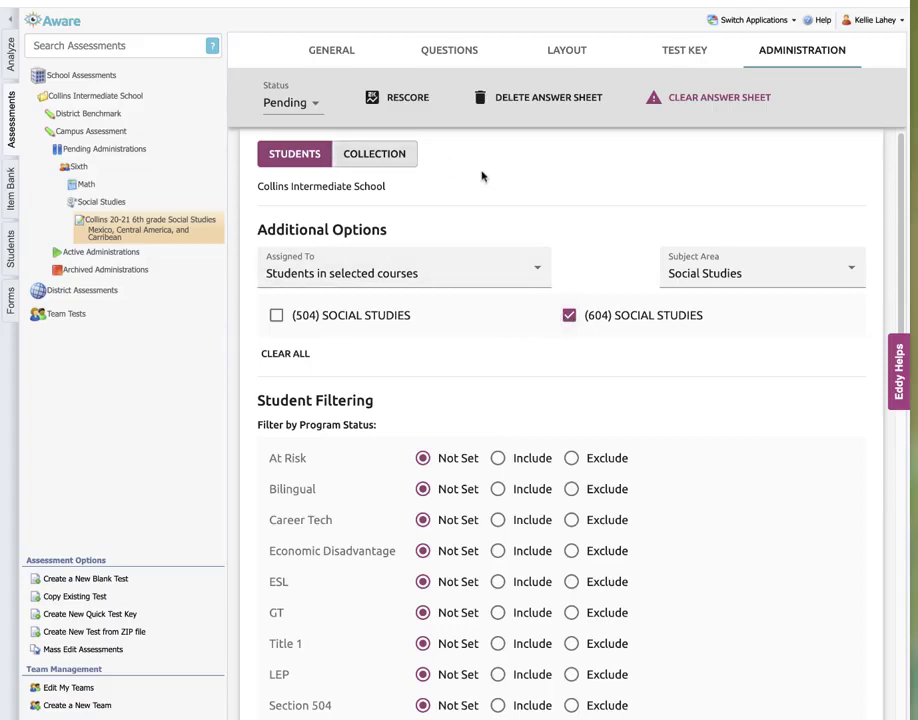
# Review the test's collection settings, including available dates, status choices, online testing options and print settings
pyautogui.click(396, 163)
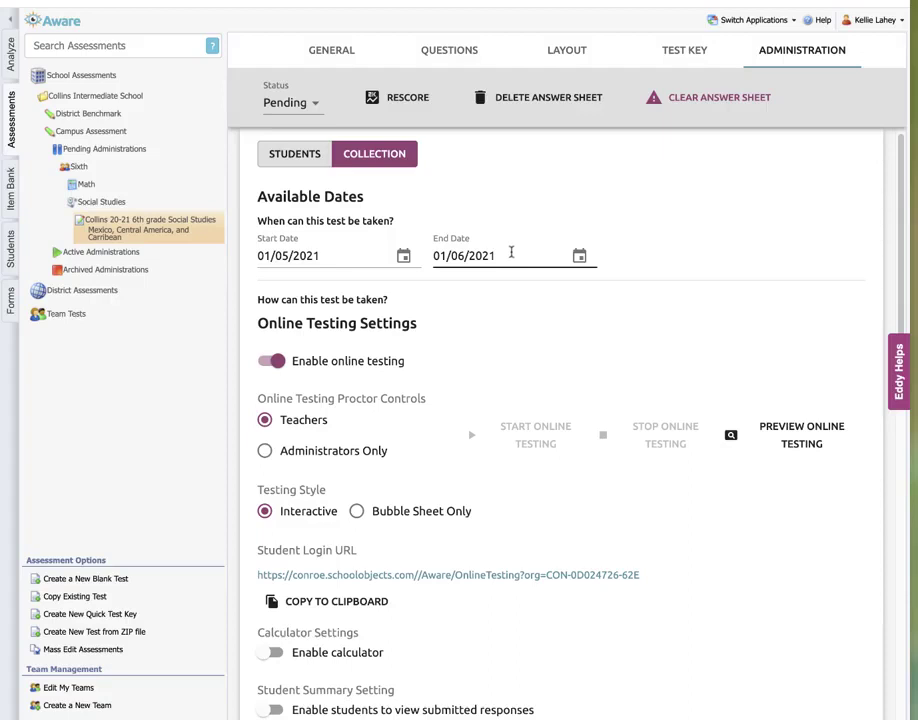
pyautogui.click(304, 106)
pyautogui.click(298, 104)
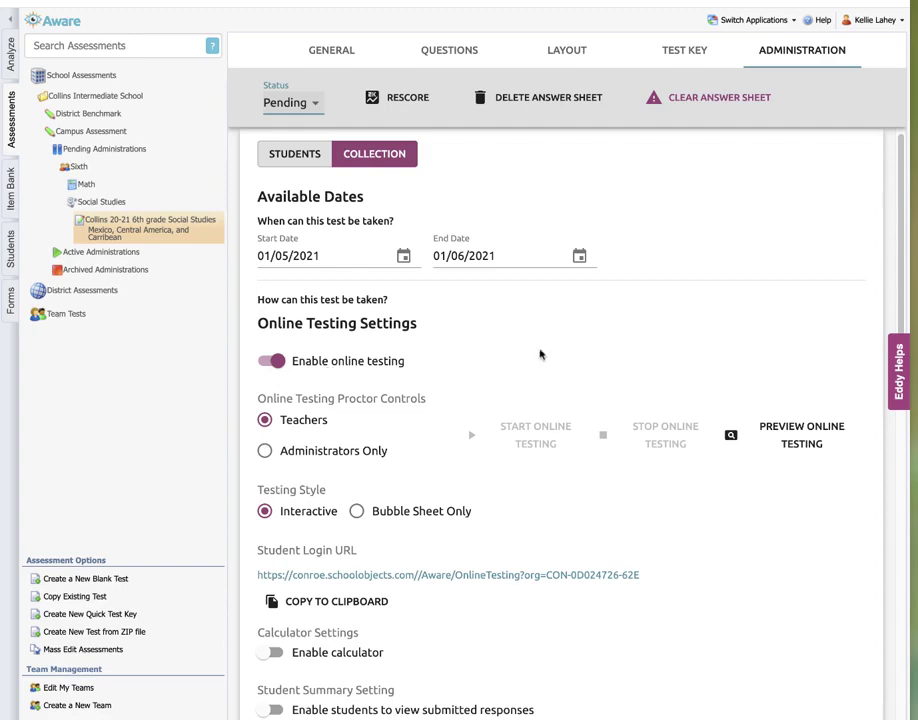
pyautogui.scroll(-3, 545, 352)
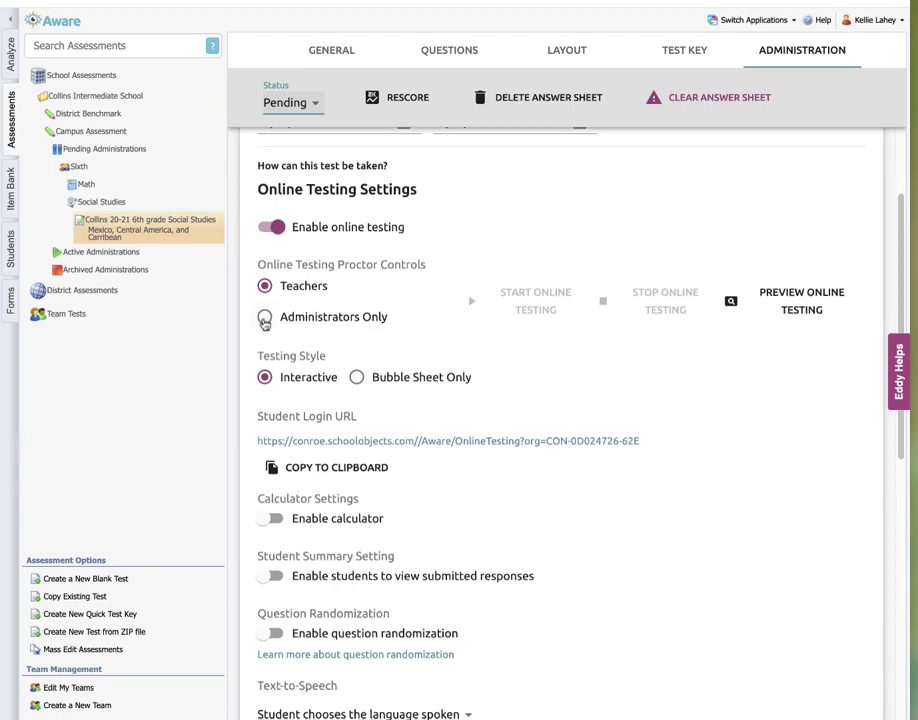
pyautogui.scroll(-1, 533, 248)
pyautogui.scroll(-3, 537, 244)
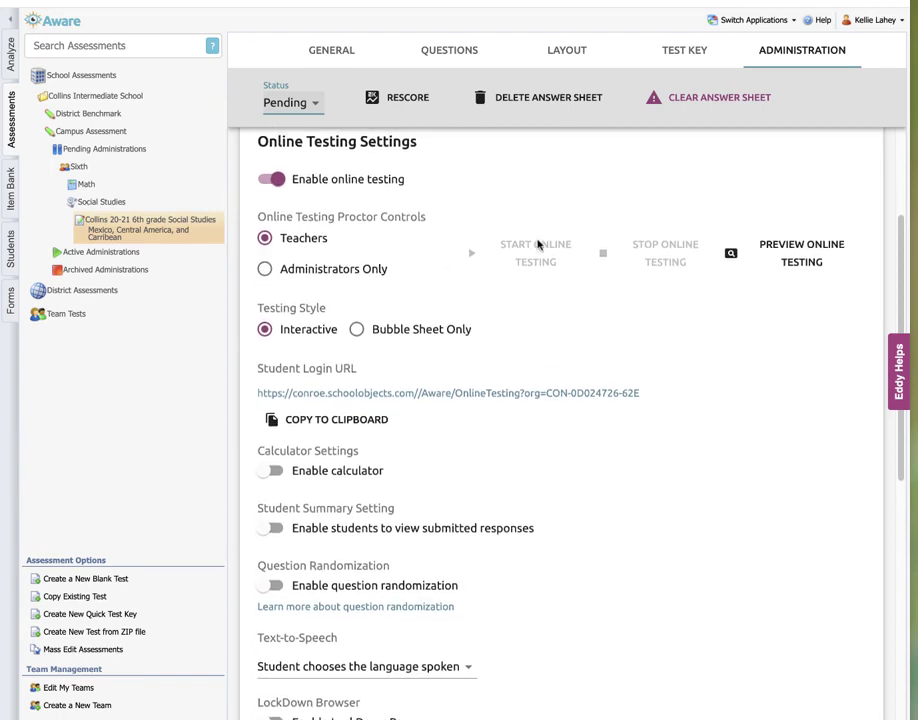
pyautogui.scroll(-1, 537, 244)
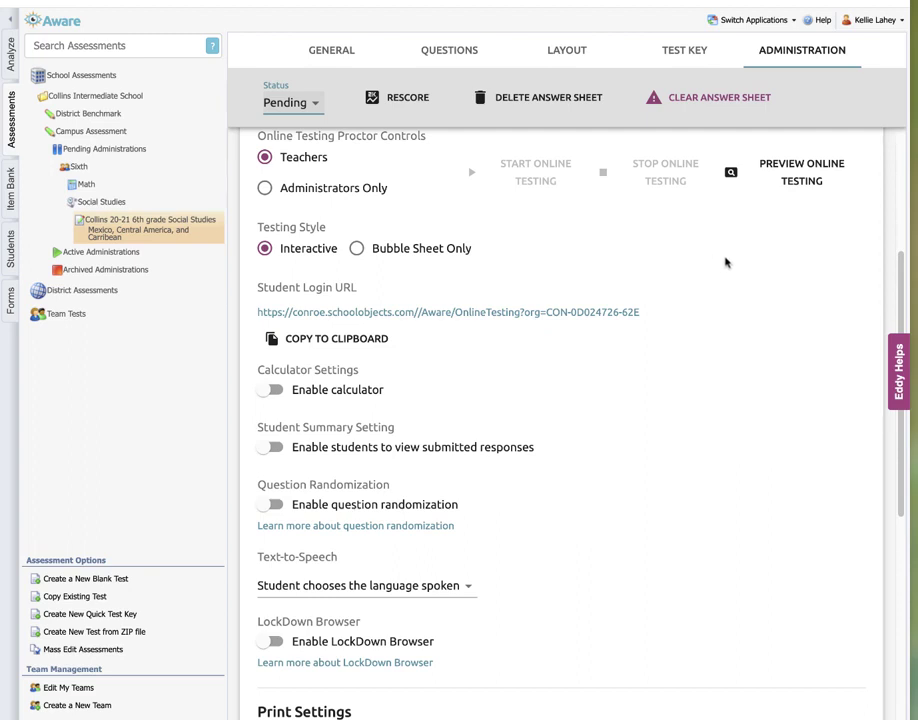
pyautogui.scroll(-4, 575, 445)
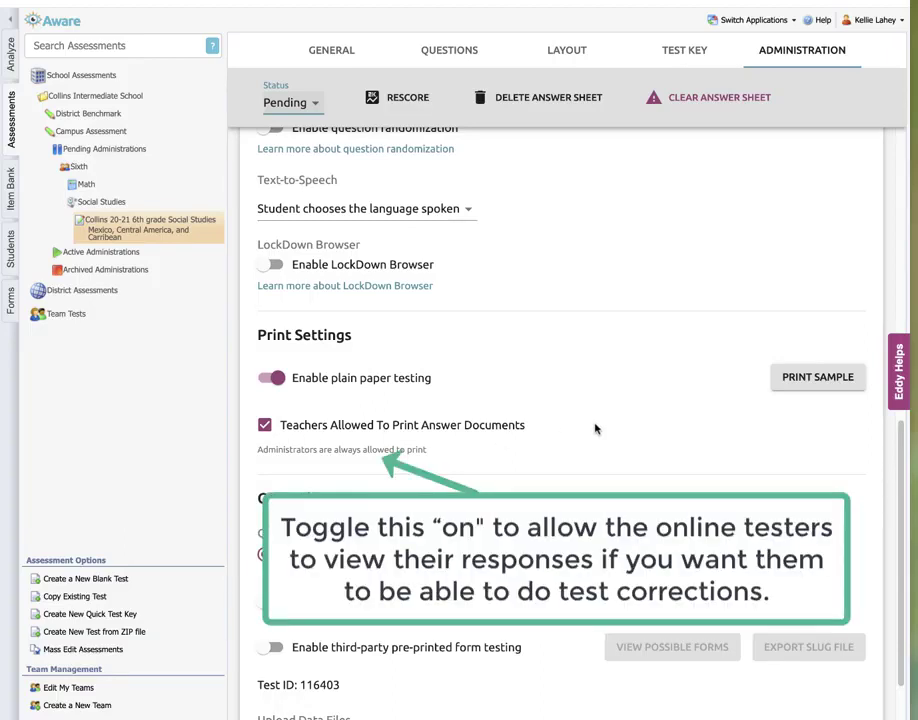
pyautogui.scroll(10, 595, 428)
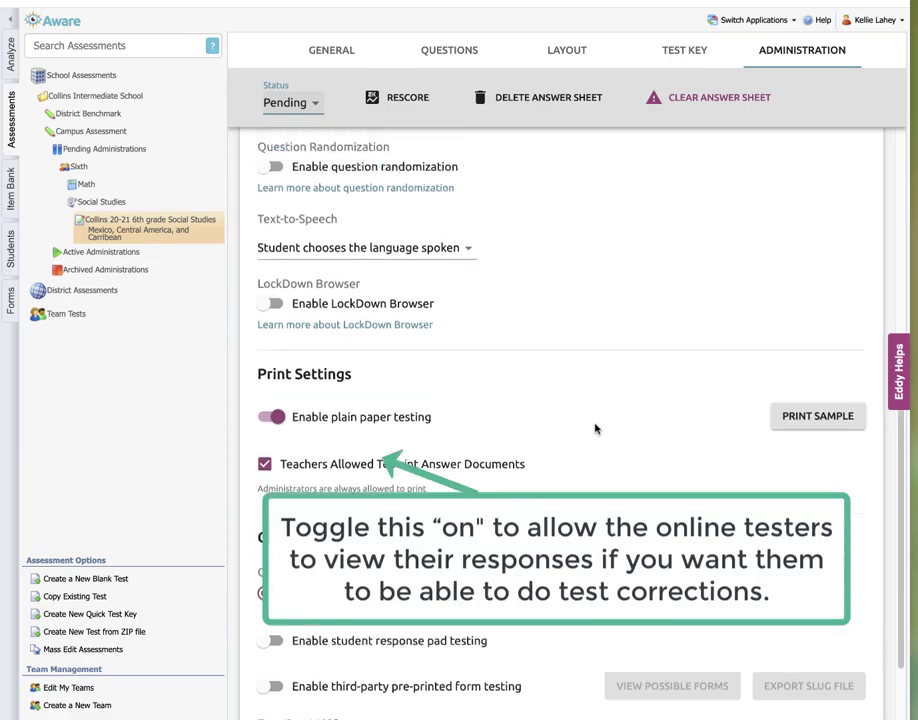